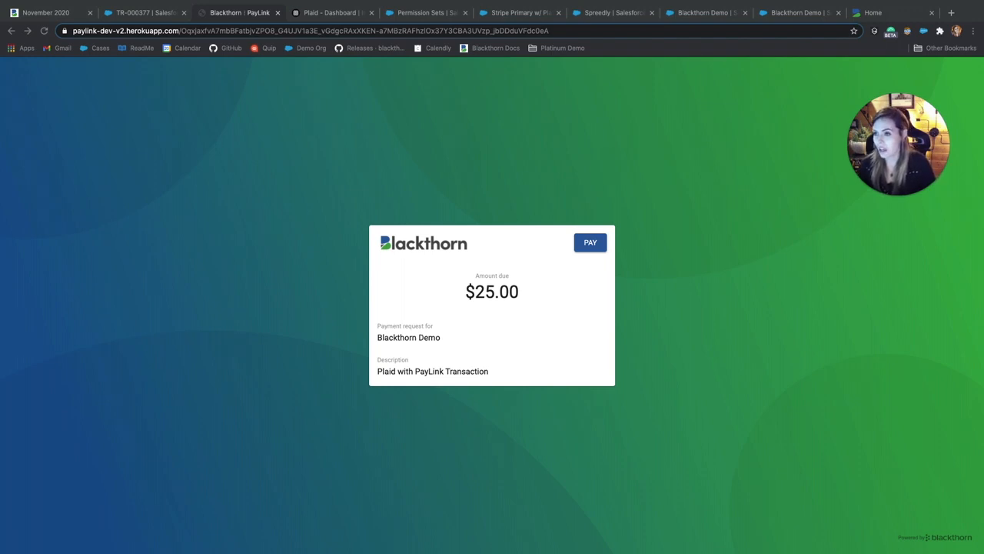
Step: Start paying the $25.00 request by bank account and agree to link the bank through Plaid
{"action": "left_click", "coordinate": [591, 247]}
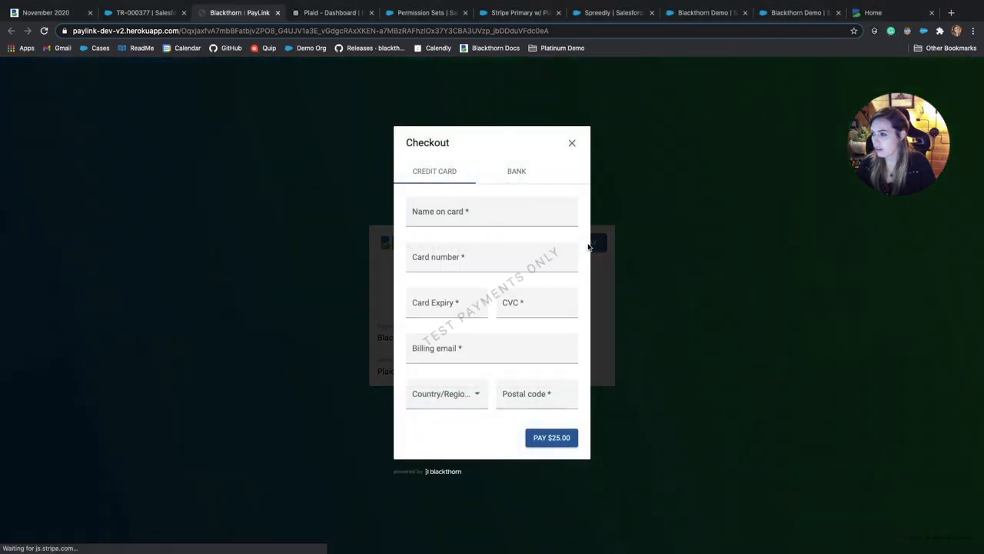
{"action": "left_click", "coordinate": [519, 175]}
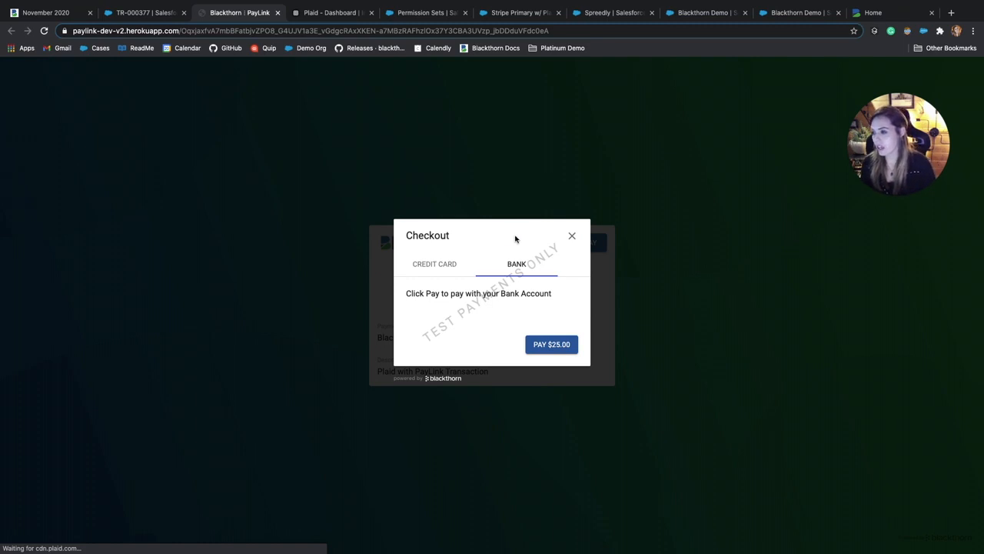
{"action": "left_click", "coordinate": [552, 345]}
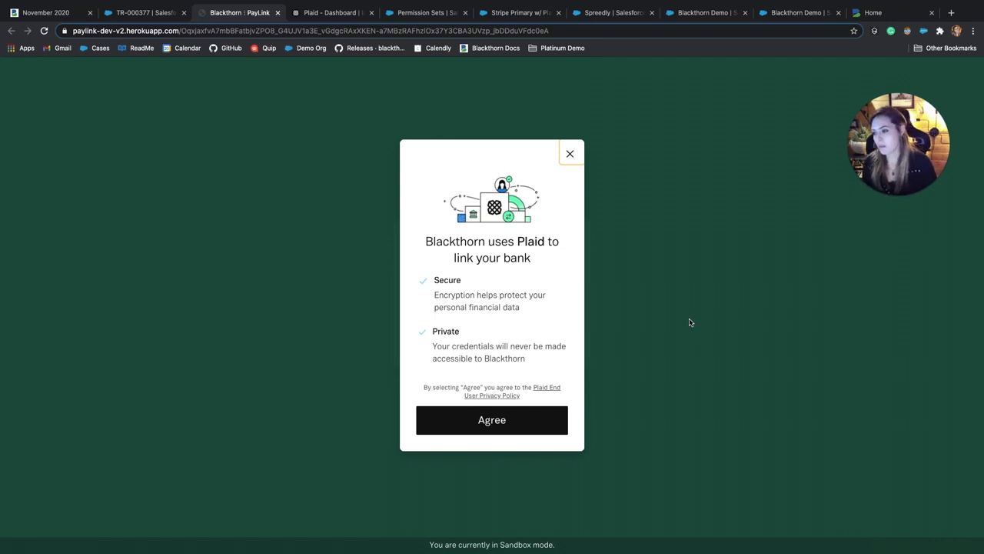
{"action": "left_click", "coordinate": [511, 418]}
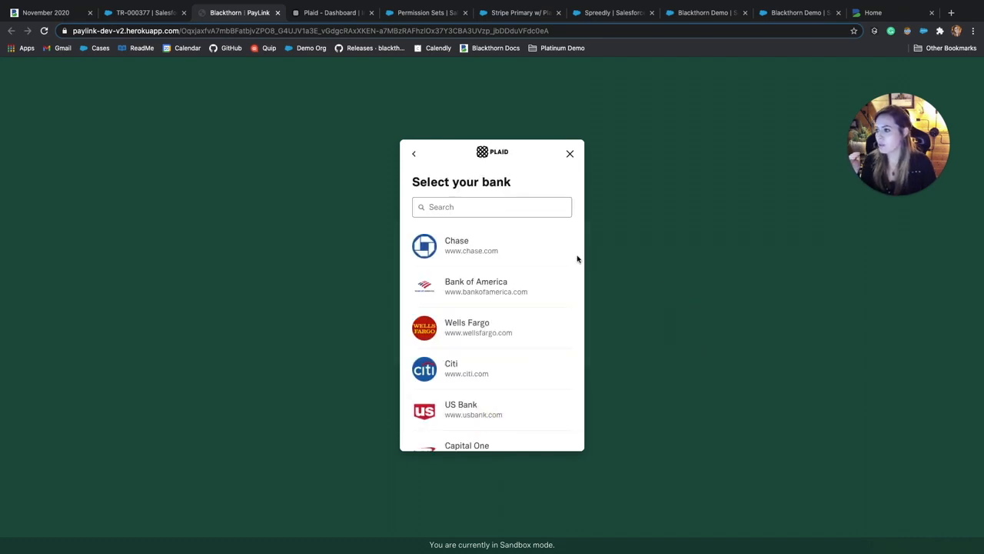
Step: Look through the bank list and choose Chase as the bank to link
{"action": "scroll", "coordinate": [524, 302], "scroll_direction": "down", "scroll_amount": 2}
{"action": "scroll", "coordinate": [524, 302], "scroll_direction": "down", "scroll_amount": 6}
{"action": "scroll", "coordinate": [530, 330], "scroll_direction": "up", "scroll_amount": 5}
{"action": "scroll", "coordinate": [529, 330], "scroll_direction": "up", "scroll_amount": 3}
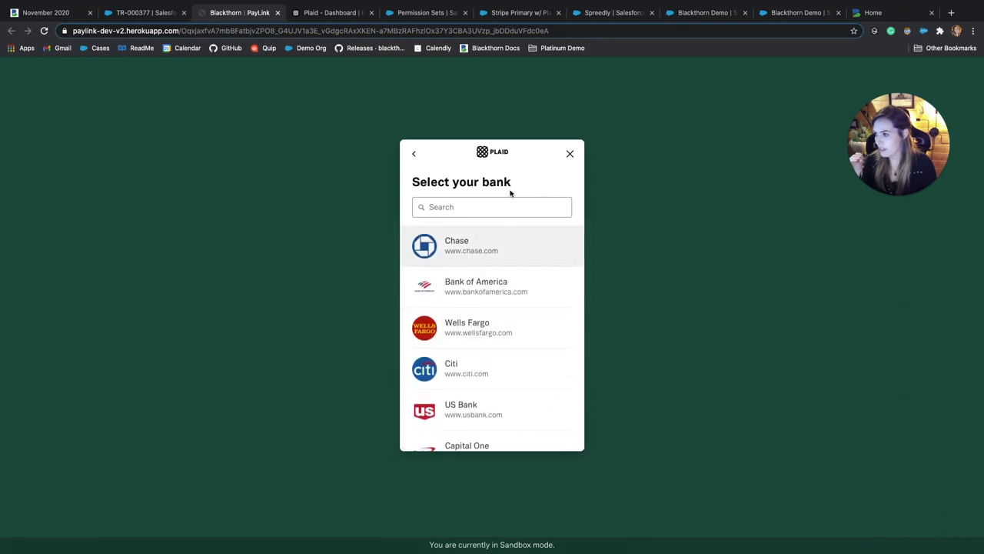
{"action": "left_click", "coordinate": [492, 206]}
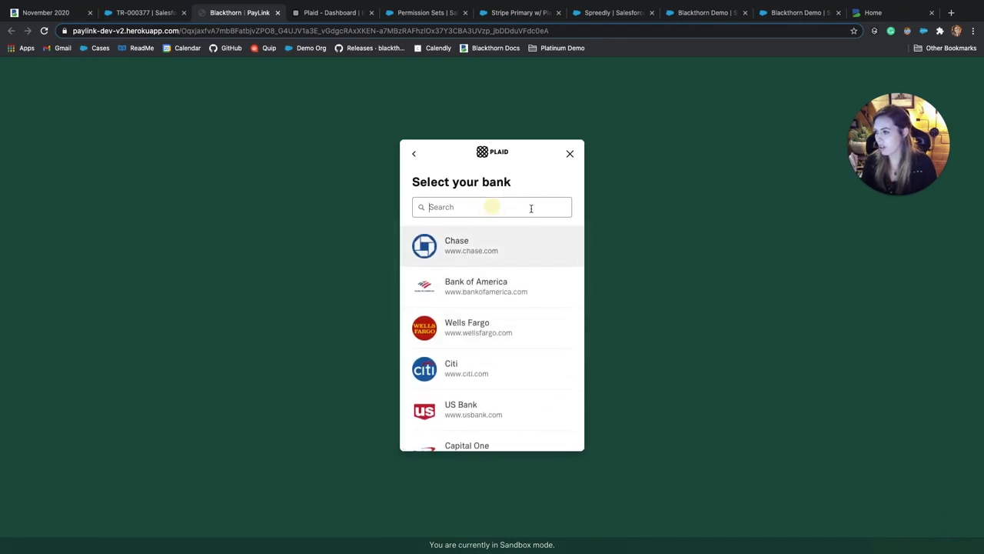
{"action": "left_click", "coordinate": [497, 241]}
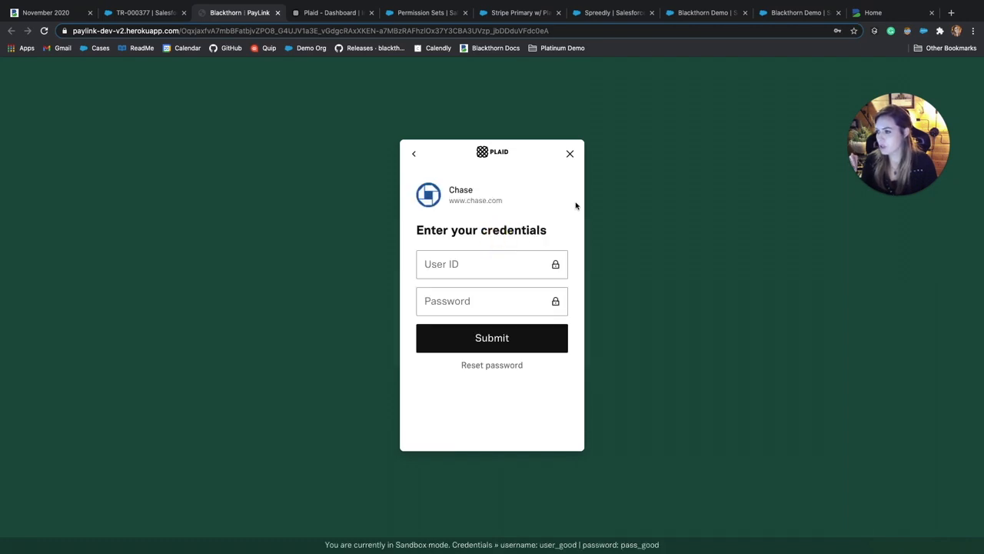
Step: Fill in the saved user_good user ID and its account password for Chase, and submit the credentials
{"action": "left_click", "coordinate": [529, 266]}
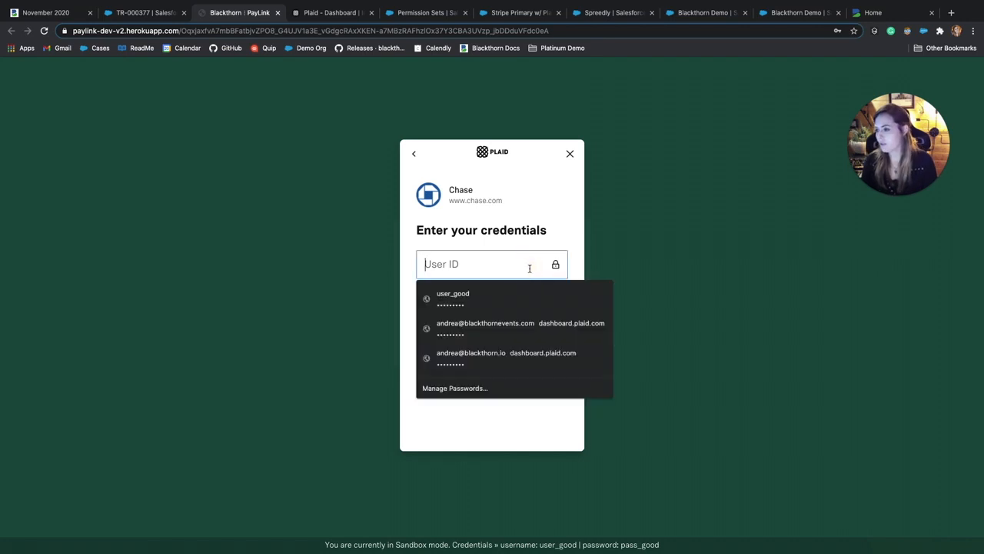
{"action": "left_click", "coordinate": [497, 298]}
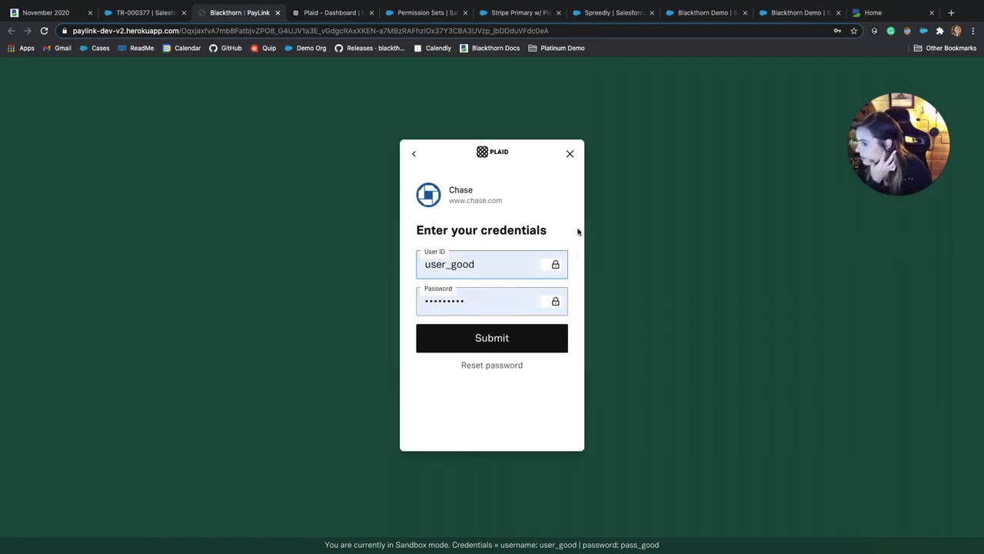
{"action": "left_click", "coordinate": [504, 338]}
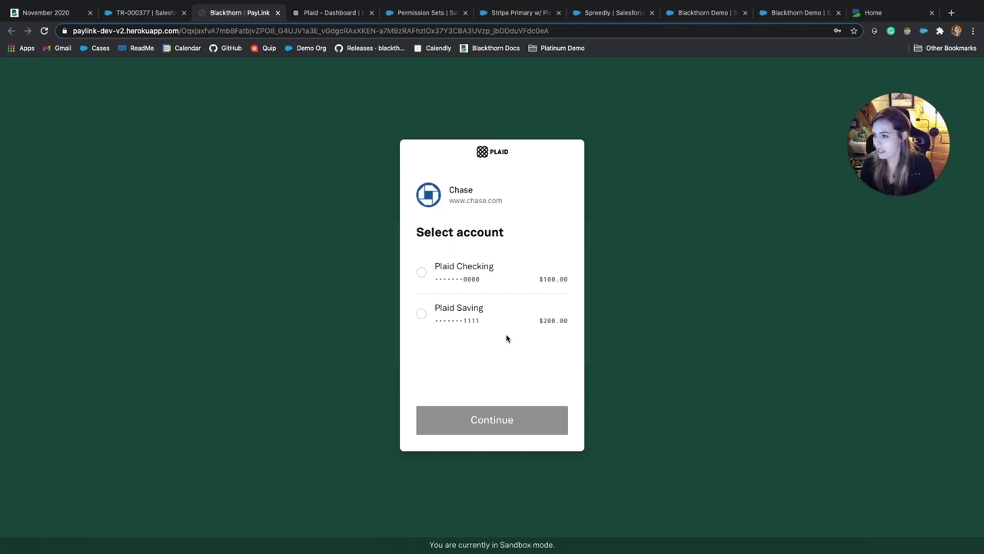
Step: Pay from the Plaid Checking account and acknowledge the payment confirmation
{"action": "left_click", "coordinate": [421, 273]}
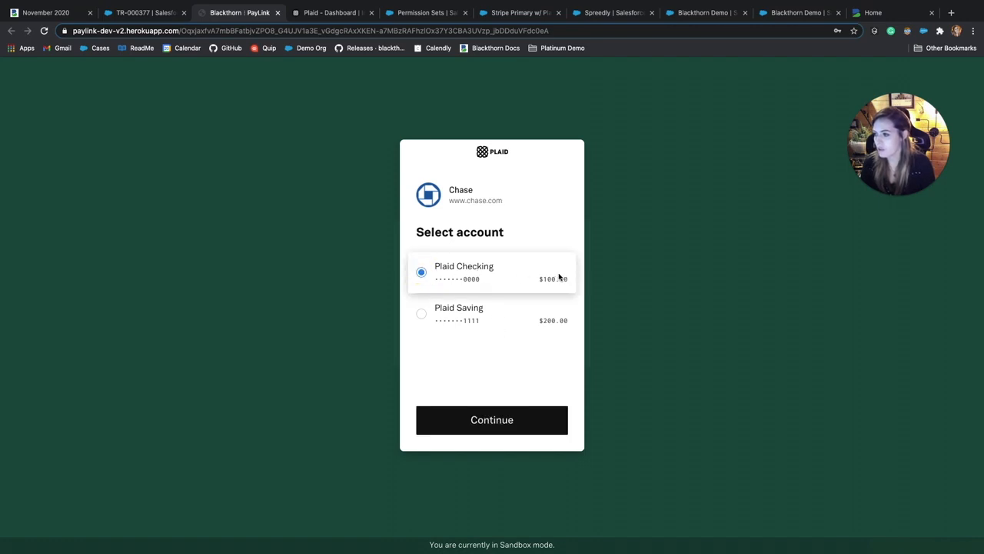
{"action": "left_click", "coordinate": [507, 425]}
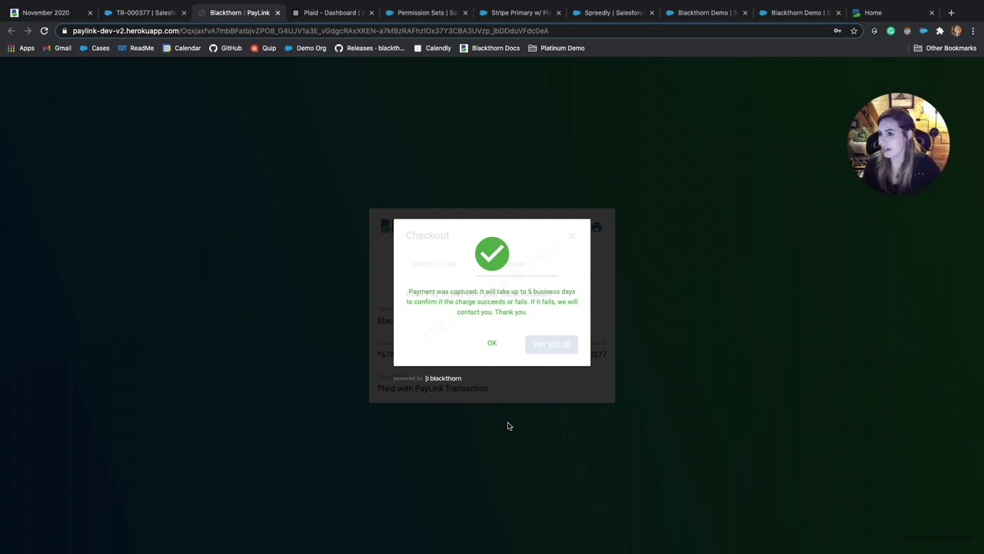
{"action": "left_click", "coordinate": [494, 344]}
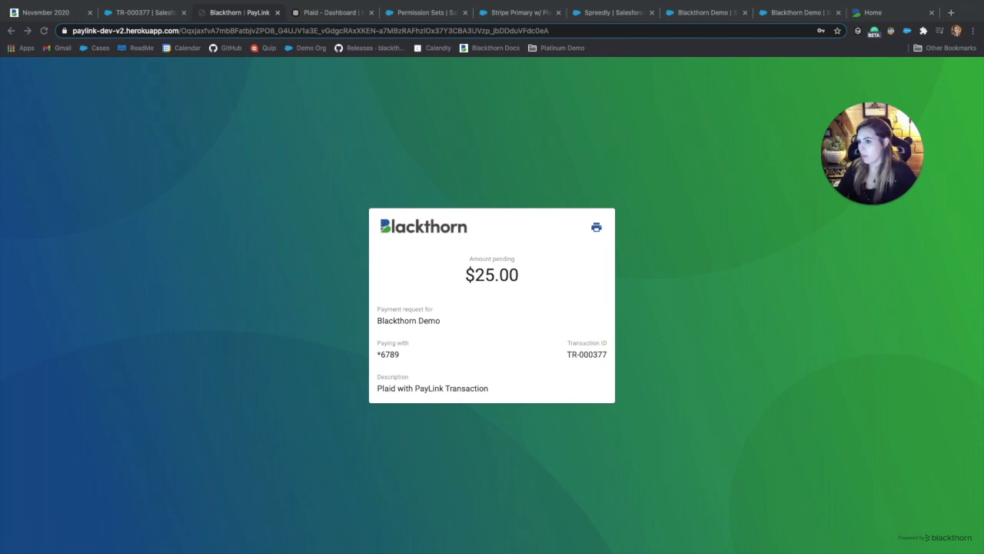
Step: Switch to the Plaid dashboard and view the team's Integrations page and the other team settings available
{"action": "left_click", "coordinate": [331, 13]}
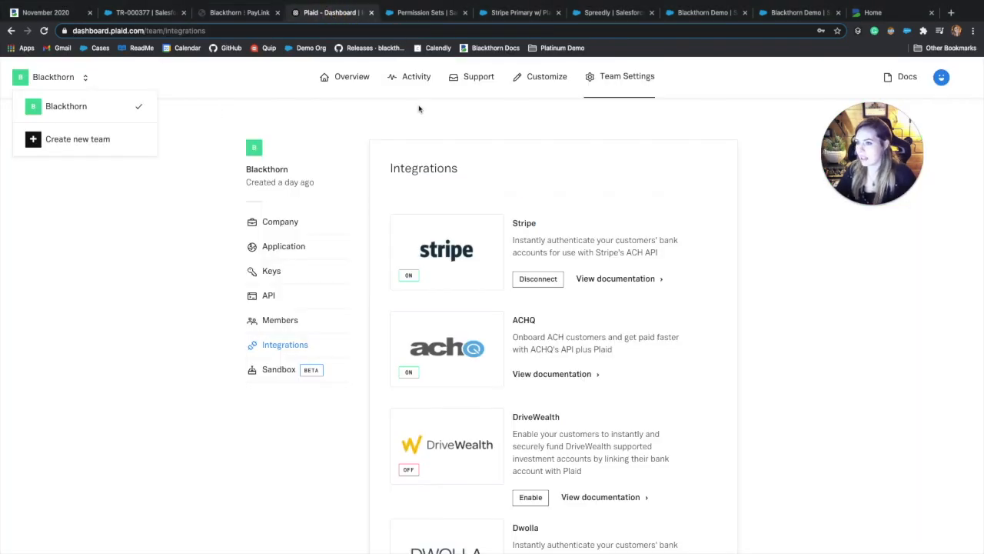
{"action": "left_click", "coordinate": [638, 85]}
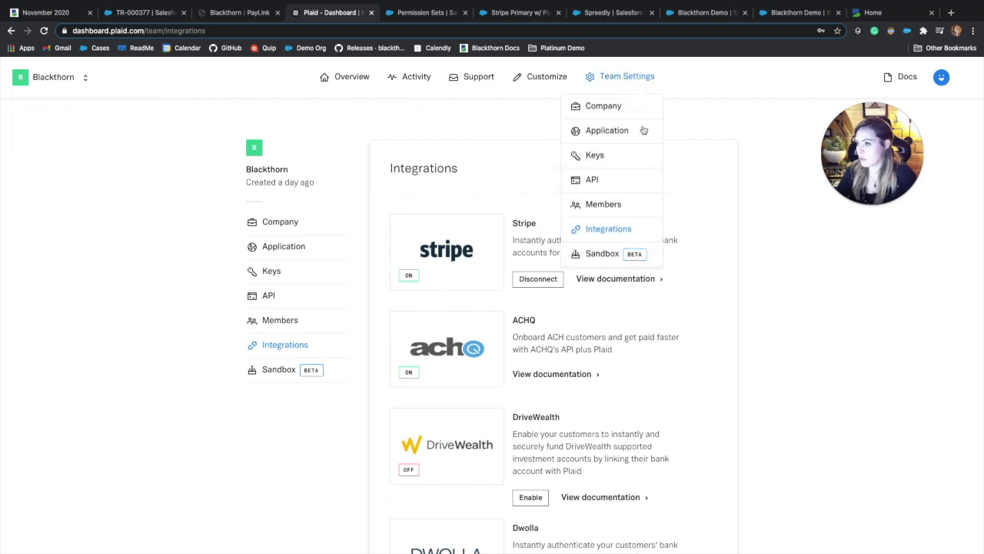
{"action": "left_click", "coordinate": [614, 230]}
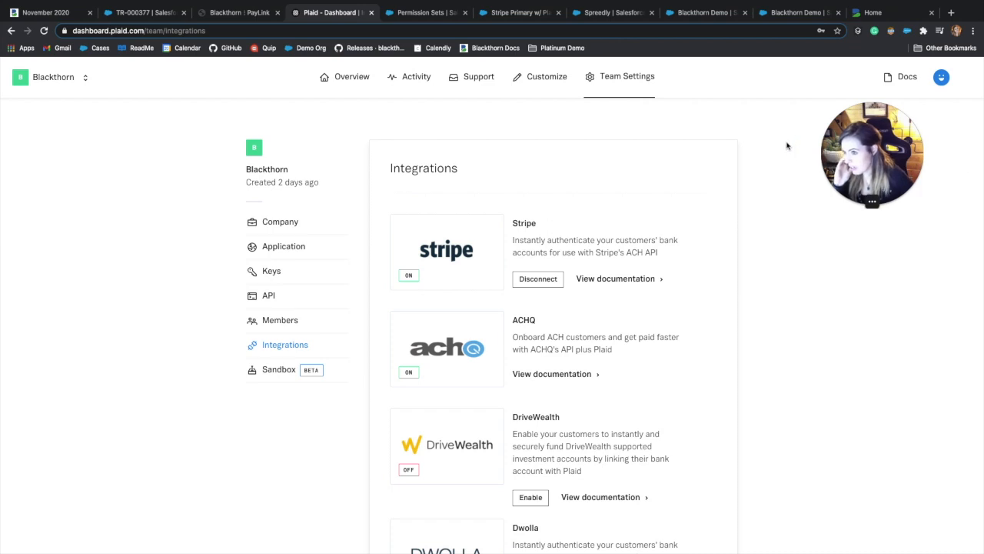
{"action": "left_click", "coordinate": [628, 80]}
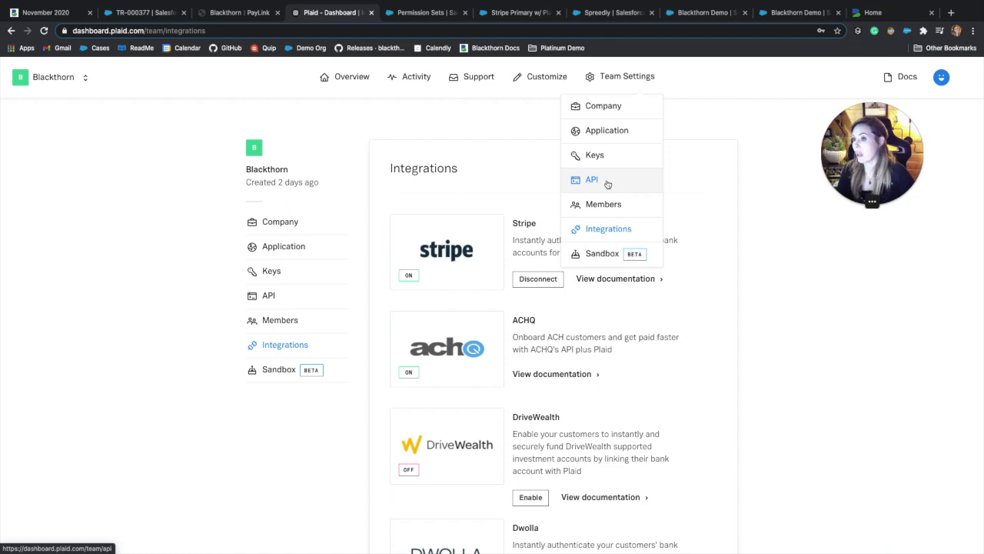
Step: Switch to the Stripe Primary w/ Plaid payment gateway record and review its gateway and Plaid credential fields
{"action": "left_click", "coordinate": [517, 13]}
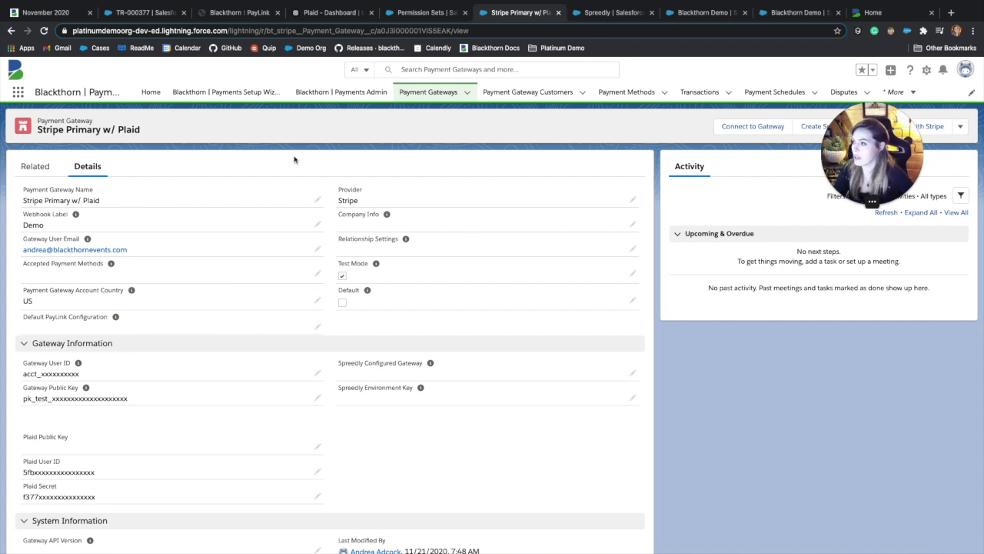
{"action": "scroll", "coordinate": [328, 179], "scroll_direction": "down", "scroll_amount": 1}
{"action": "scroll", "coordinate": [328, 180], "scroll_direction": "down", "scroll_amount": 1}
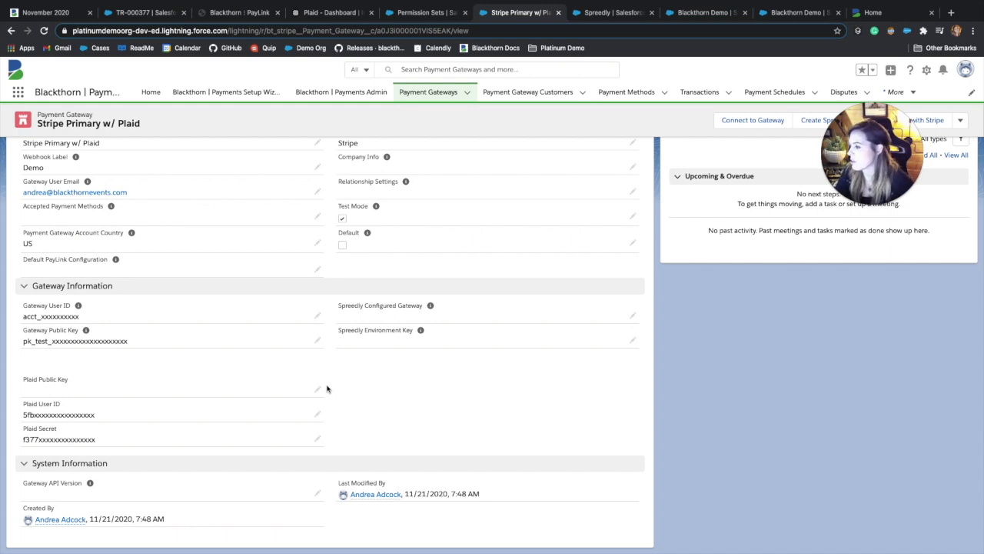
{"action": "scroll", "coordinate": [427, 420], "scroll_direction": "up", "scroll_amount": 1}
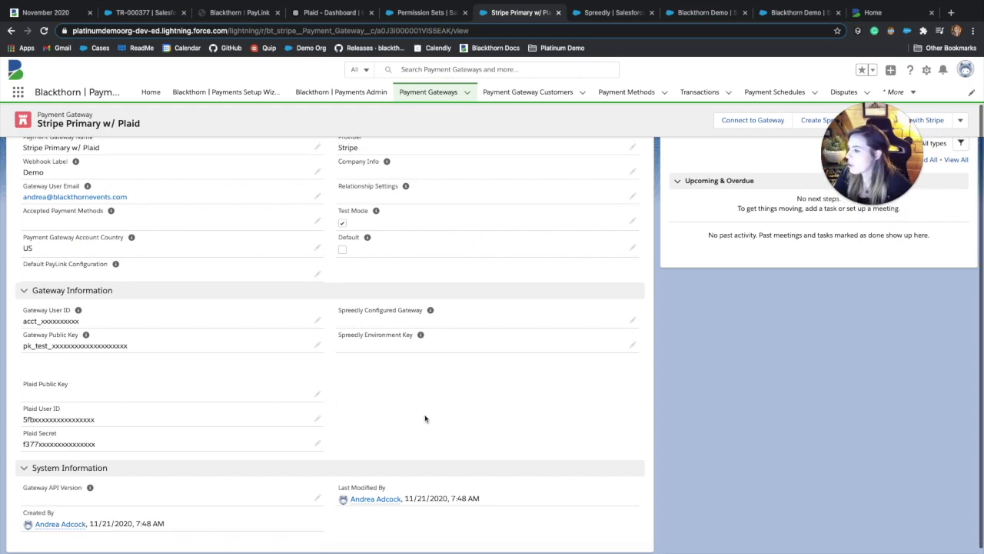
{"action": "scroll", "coordinate": [562, 398], "scroll_direction": "up", "scroll_amount": 3}
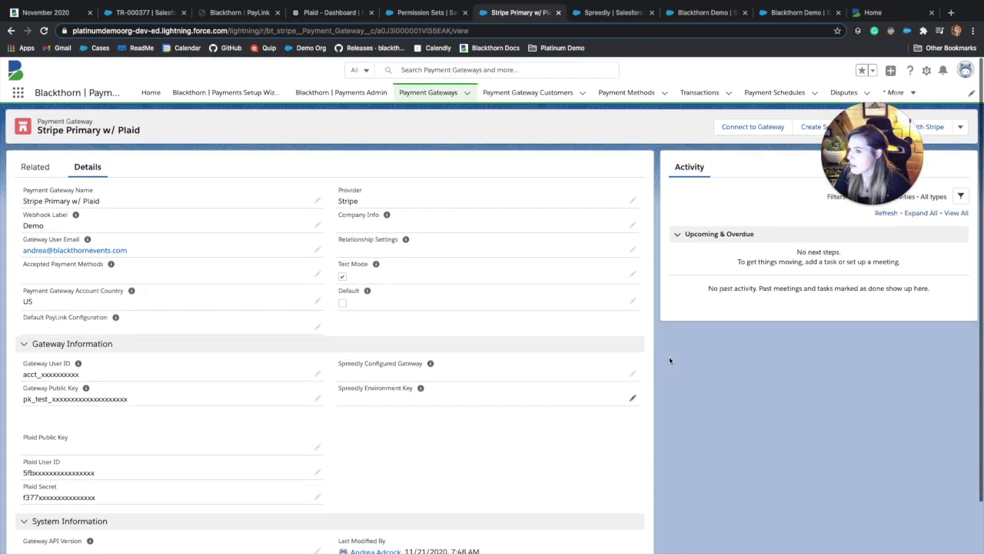
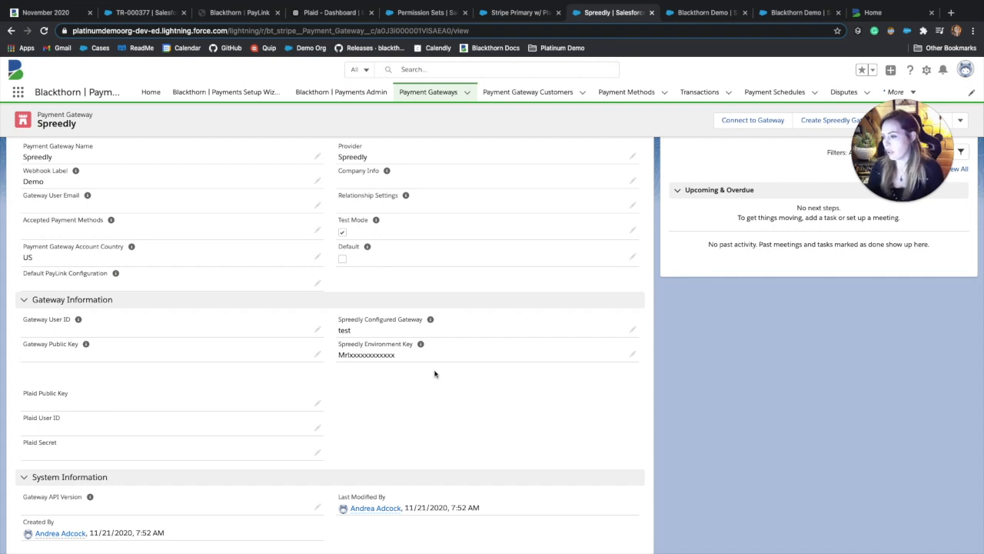
Step: Open the Create Spreedly Gateway form from the Spreedly record and select Paystation as the gateway
{"action": "scroll", "coordinate": [681, 379], "scroll_direction": "up", "scroll_amount": 1}
{"action": "scroll", "coordinate": [681, 375], "scroll_direction": "up", "scroll_amount": 2}
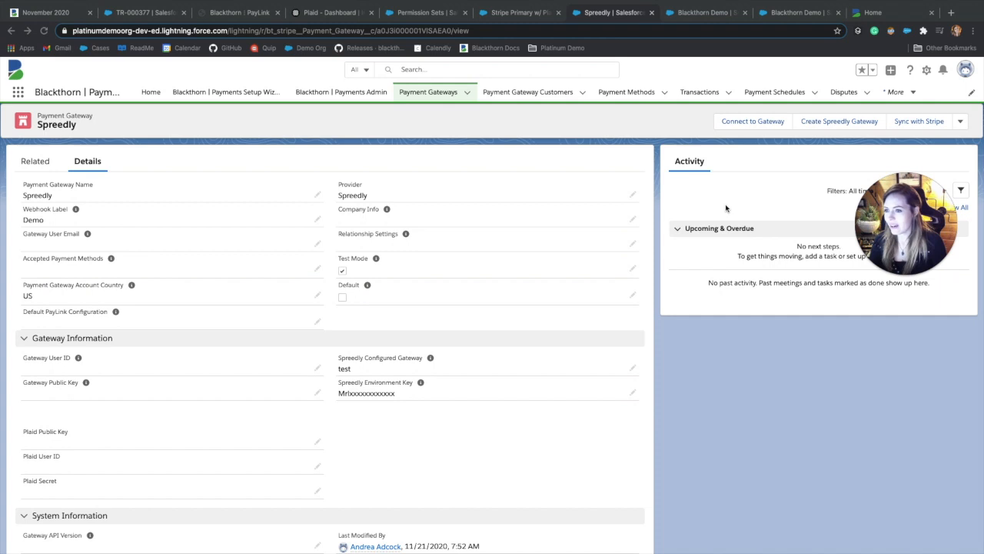
{"action": "left_click", "coordinate": [834, 126]}
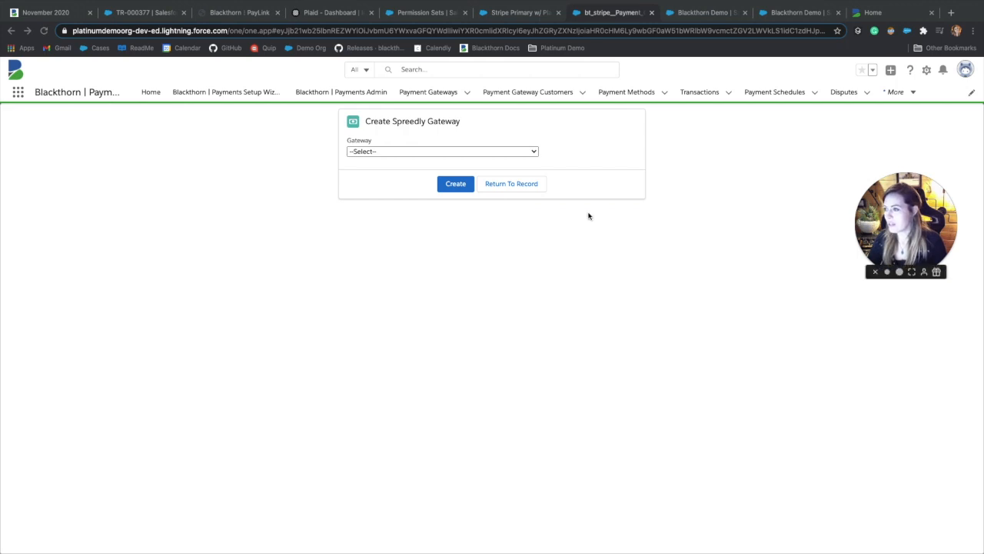
{"action": "left_click", "coordinate": [534, 151]}
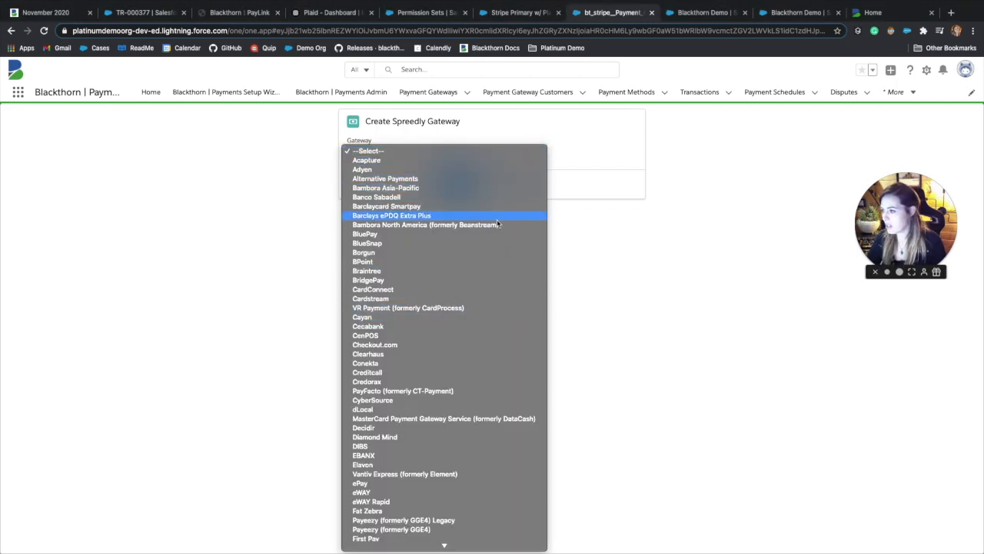
{"action": "scroll", "coordinate": [498, 231], "scroll_direction": "down", "scroll_amount": 5}
{"action": "scroll", "coordinate": [498, 227], "scroll_direction": "down", "scroll_amount": 3}
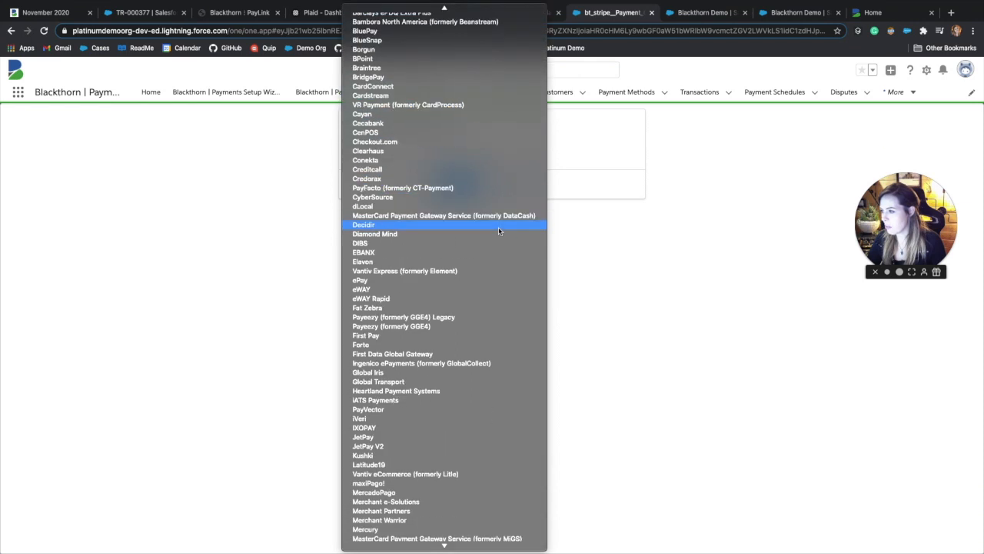
{"action": "scroll", "coordinate": [492, 231], "scroll_direction": "down", "scroll_amount": 9}
{"action": "scroll", "coordinate": [488, 232], "scroll_direction": "down", "scroll_amount": 6}
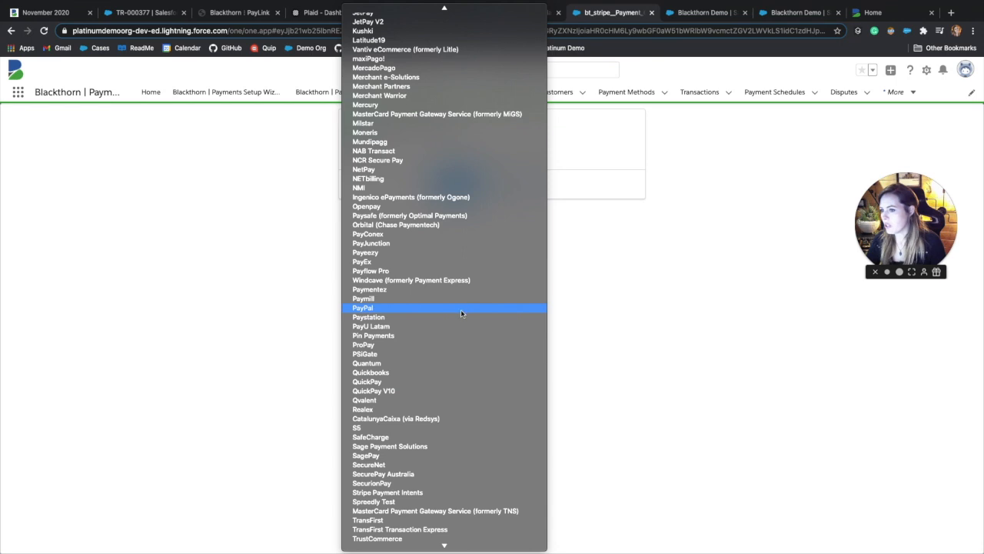
{"action": "left_click", "coordinate": [458, 317]}
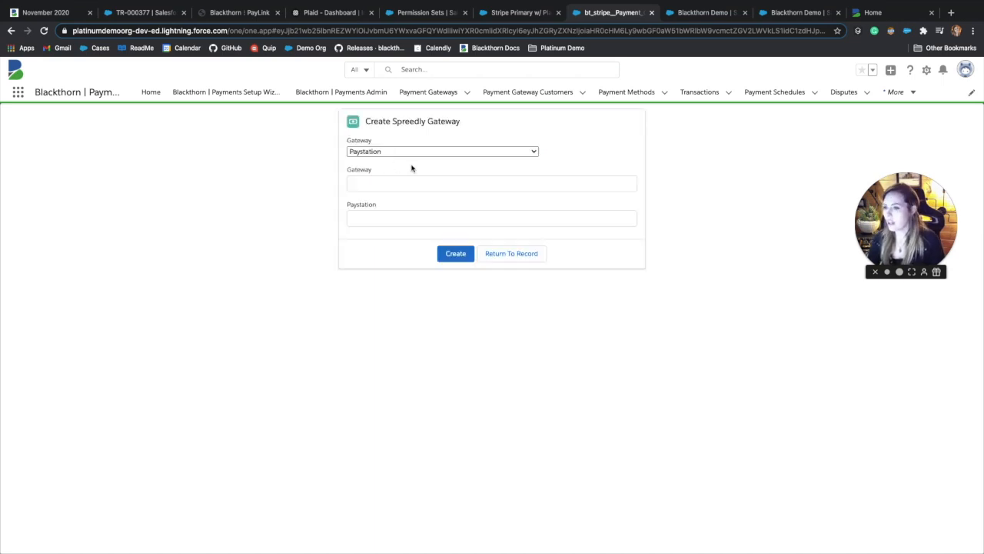
Step: Browse the gateway options again, keep Paystation selected, and return to the Spreedly record without creating a gateway
{"action": "left_click", "coordinate": [436, 148]}
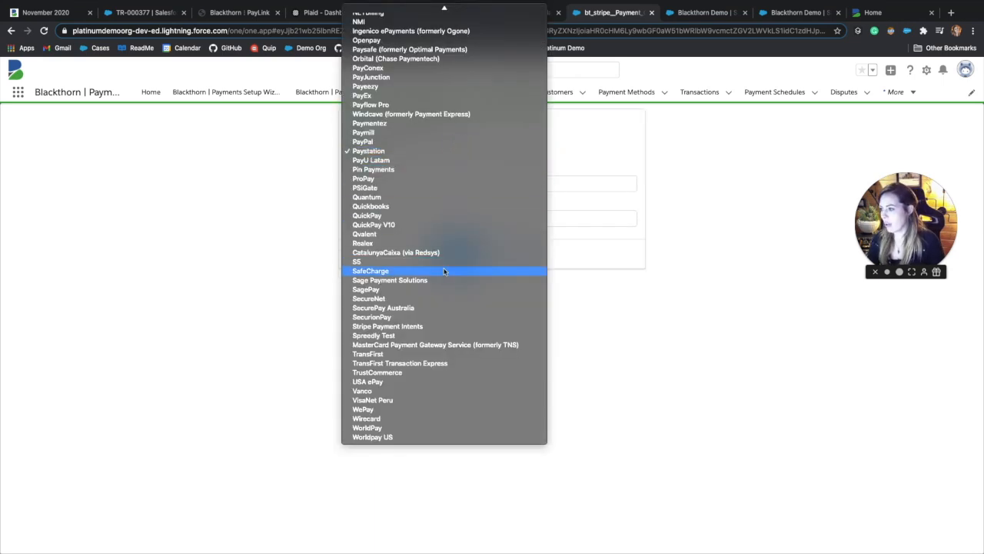
{"action": "left_click", "coordinate": [710, 301]}
{"action": "left_click", "coordinate": [545, 311]}
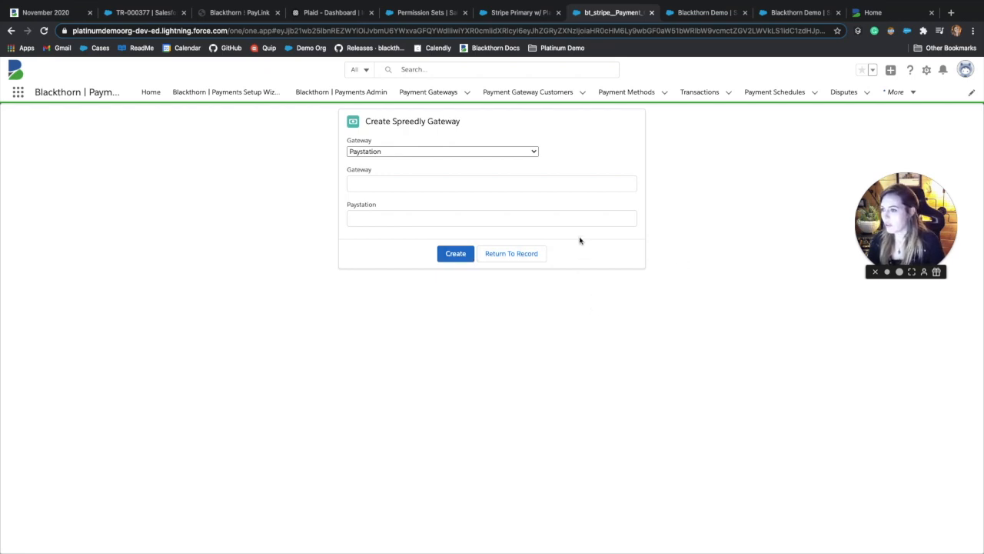
{"action": "left_click", "coordinate": [534, 254]}
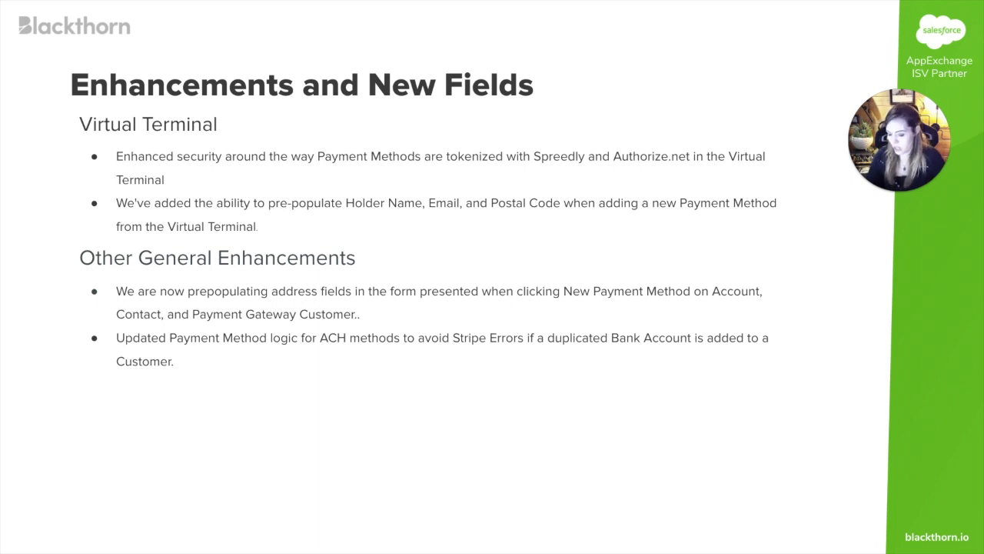
Step: Switch from the slides to the Blackthorn Demo contact in Salesforce and view its address details and Virtual Terminal
{"action": "key", "text": "ctrl+Up"}
{"action": "left_click", "coordinate": [592, 46]}
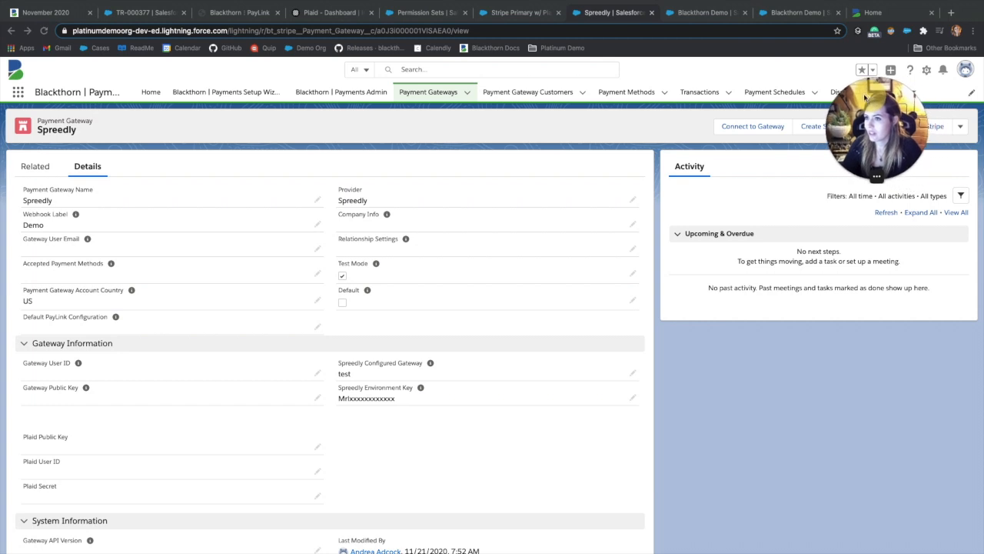
{"action": "left_click", "coordinate": [688, 12]}
{"action": "left_click_drag", "start_coordinate": [829, 94], "coordinate": [109, 406]}
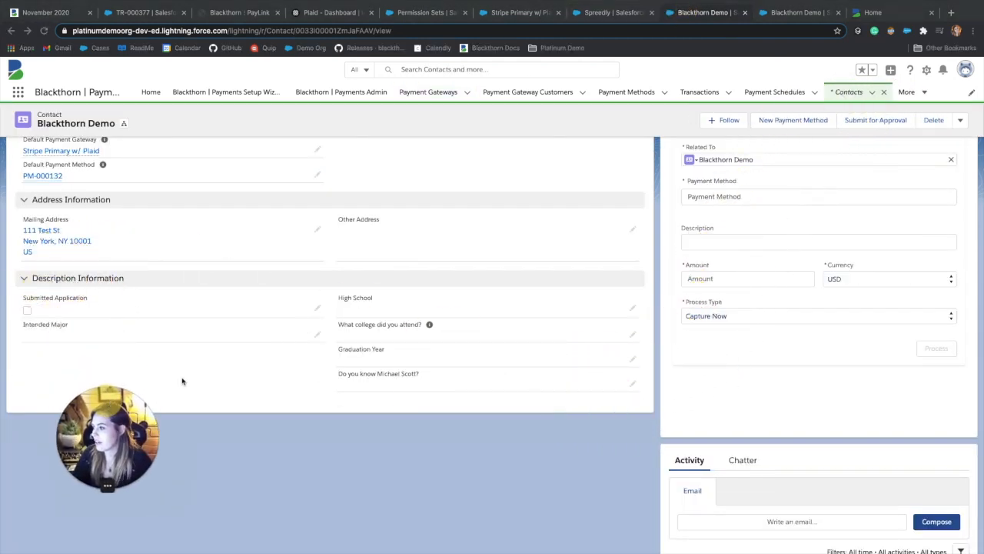
{"action": "scroll", "coordinate": [840, 215], "scroll_direction": "up", "scroll_amount": 2}
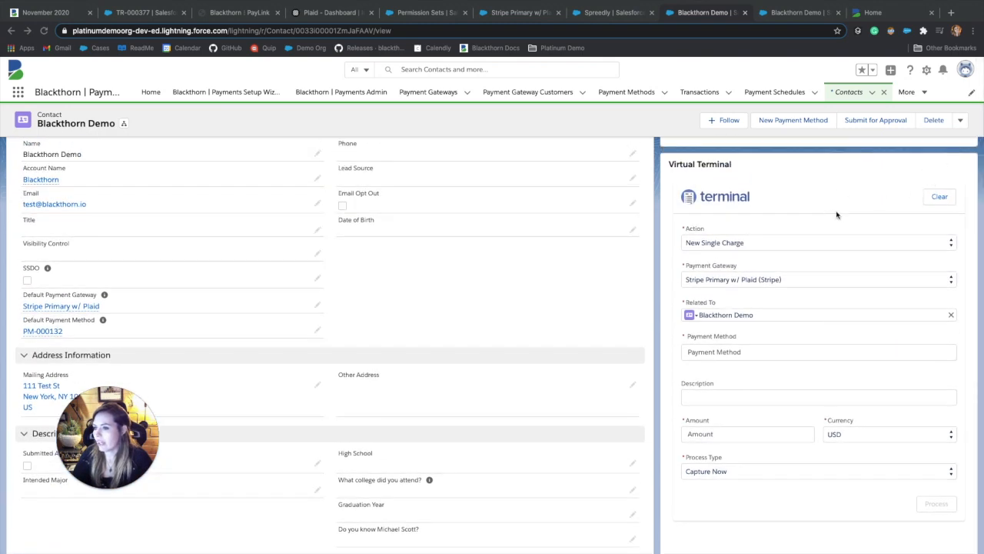
{"action": "scroll", "coordinate": [884, 192], "scroll_direction": "down", "scroll_amount": 1}
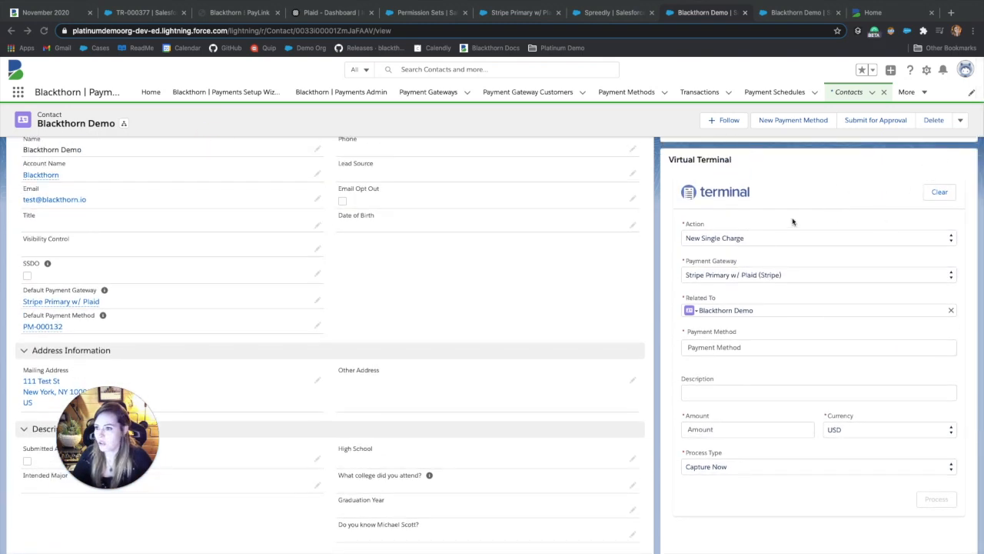
Step: Set the Virtual Terminal action to New Payment Method and the payment gateway to Authorize.Net (Authorize.net) to show its card form
{"action": "left_click", "coordinate": [951, 241]}
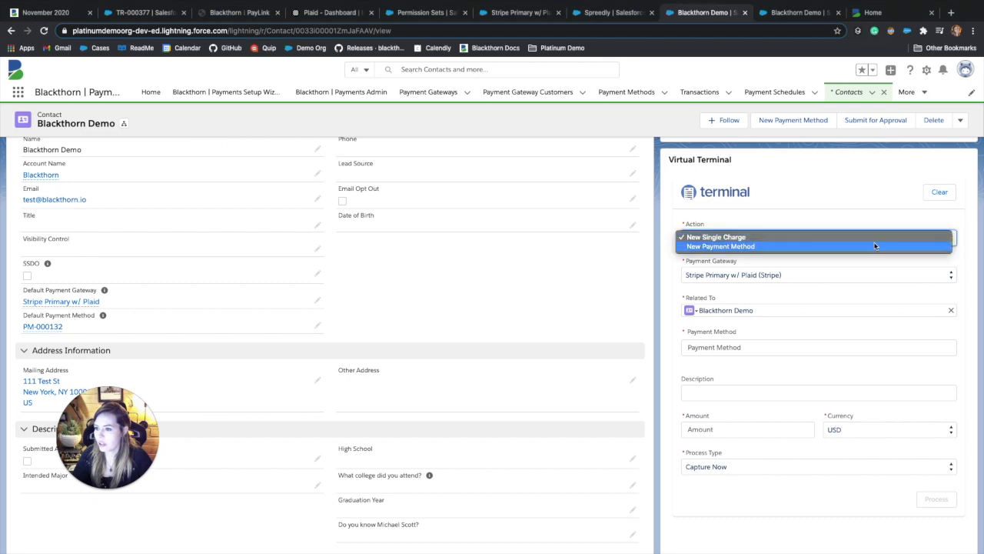
{"action": "left_click", "coordinate": [787, 251]}
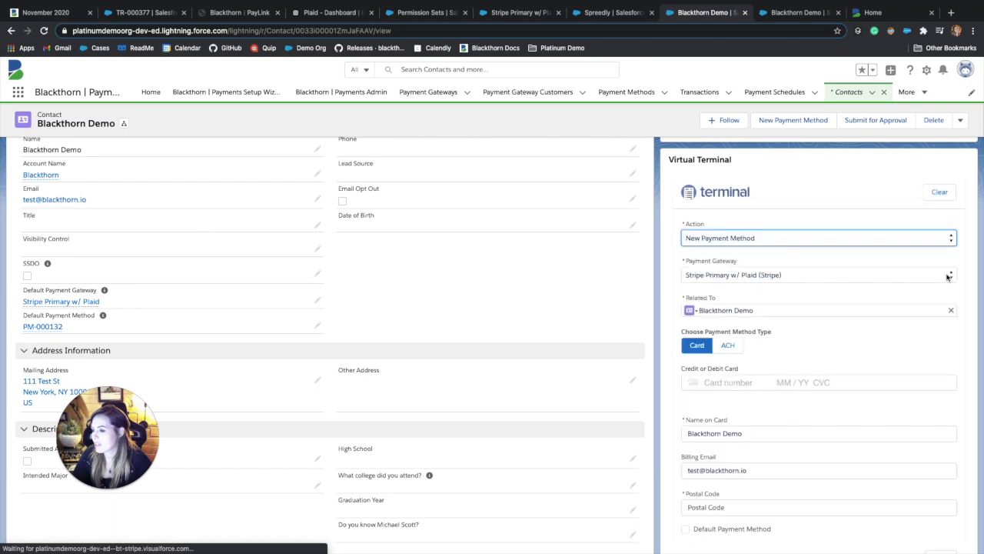
{"action": "left_click", "coordinate": [947, 277]}
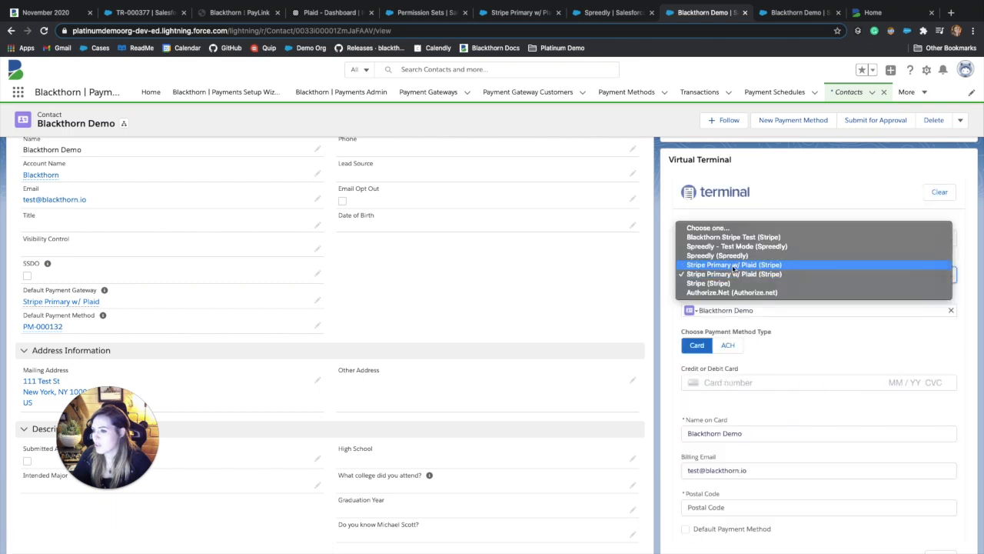
{"action": "left_click", "coordinate": [718, 293]}
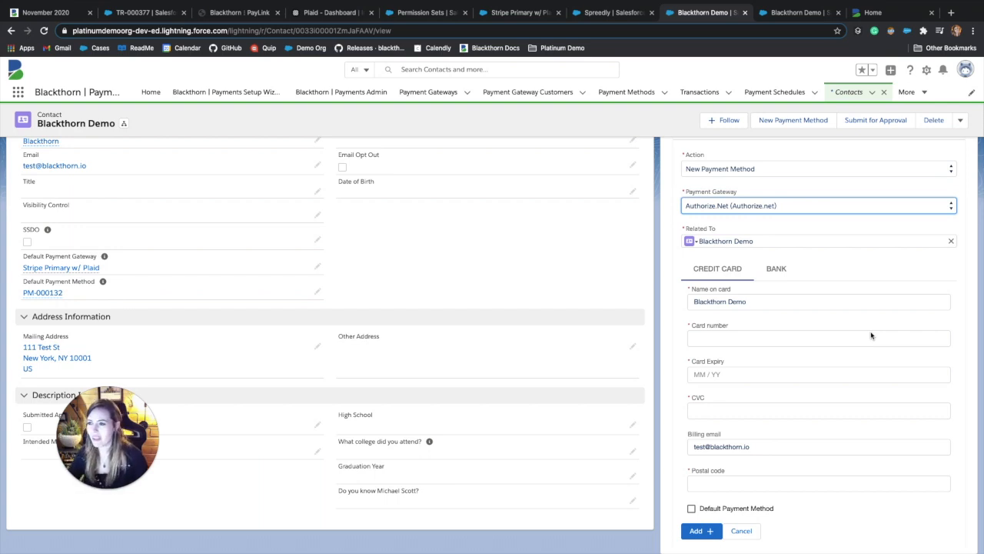
Step: Change the Virtual Terminal's payment gateway to Spreedly (Spreedly)
{"action": "scroll", "coordinate": [828, 272], "scroll_direction": "up", "scroll_amount": 1}
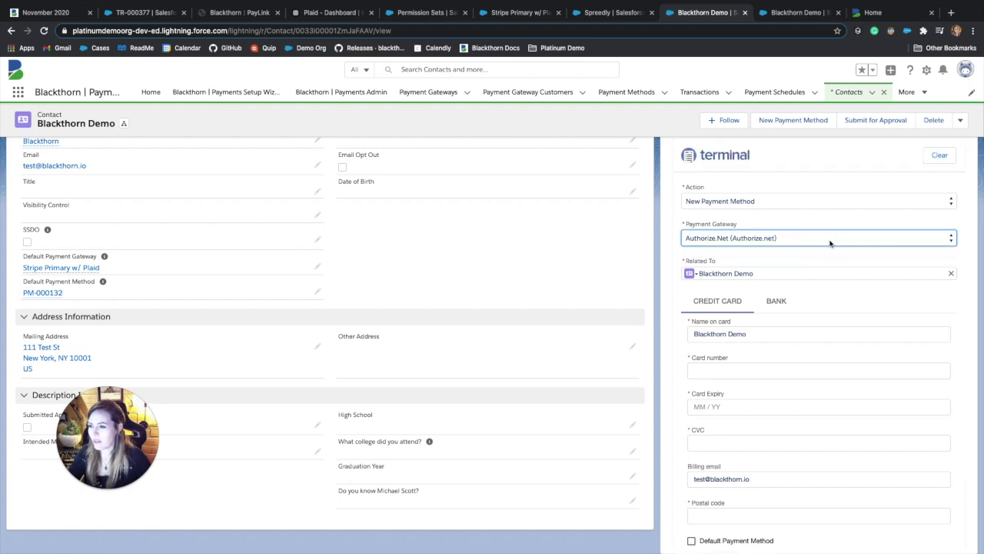
{"action": "left_click", "coordinate": [829, 243]}
{"action": "left_click", "coordinate": [845, 201]}
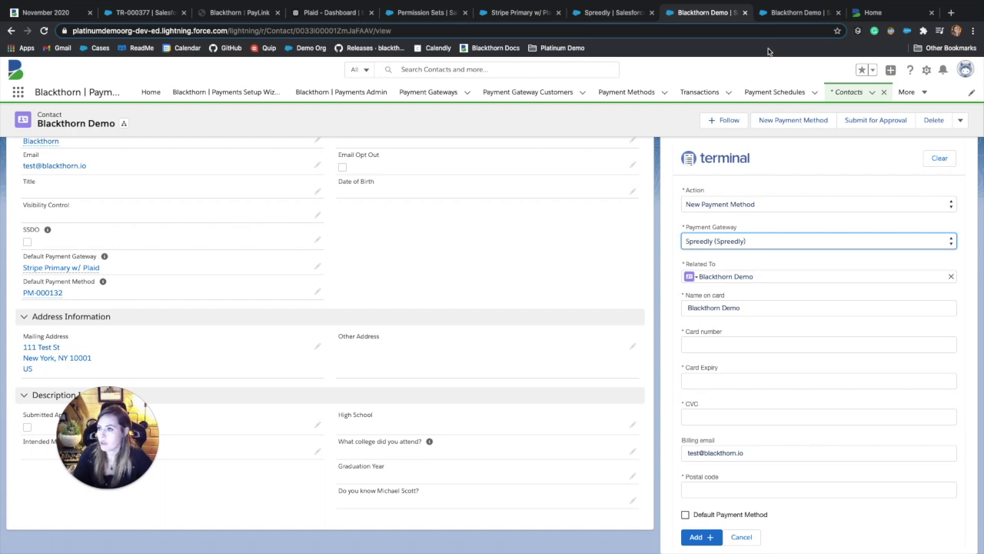
Step: Open the Virtual Terminal Mapping records among Setup's Custom Metadata Types and view the PaymentMethodName mapping's details
{"action": "left_click", "coordinate": [927, 70]}
{"action": "left_click", "coordinate": [884, 97]}
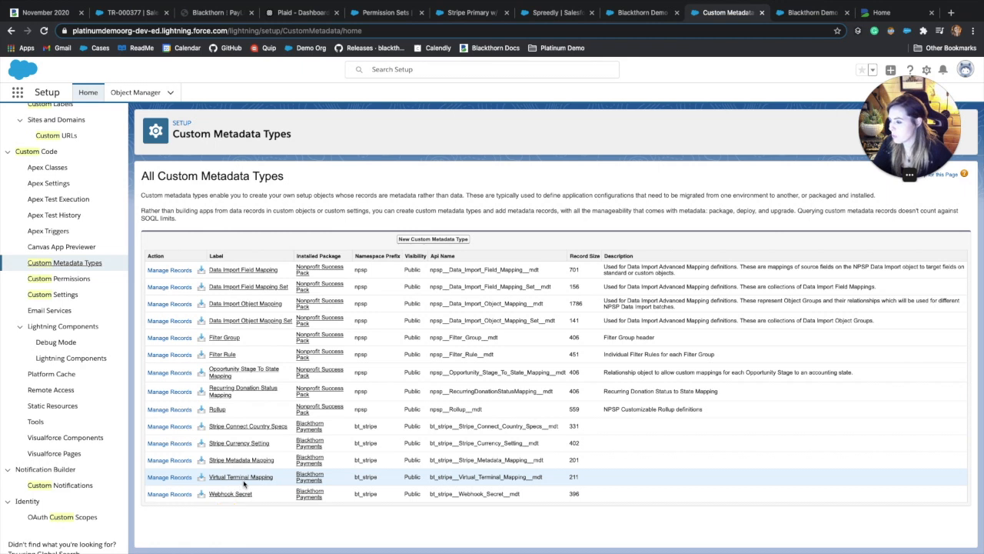
{"action": "left_click", "coordinate": [178, 478]}
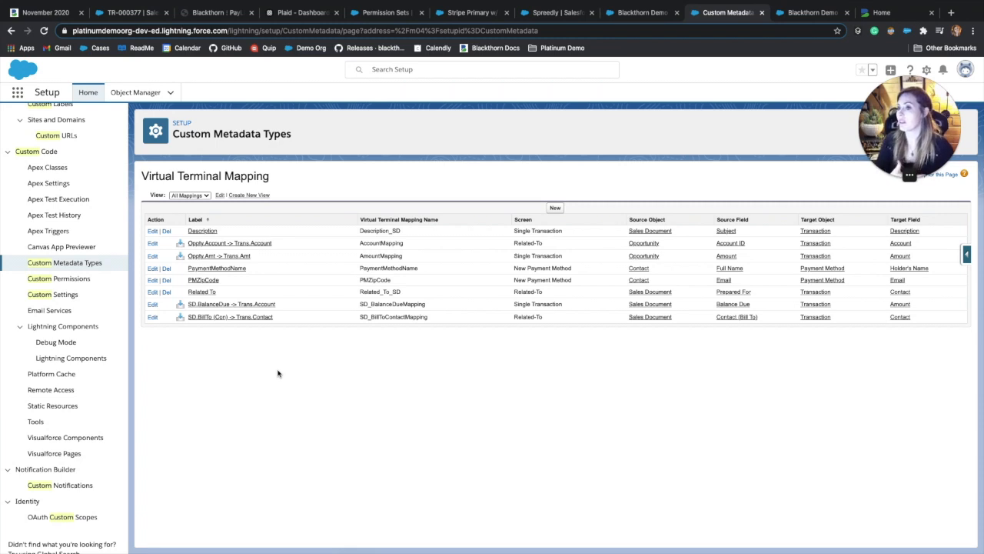
{"action": "left_click", "coordinate": [274, 389]}
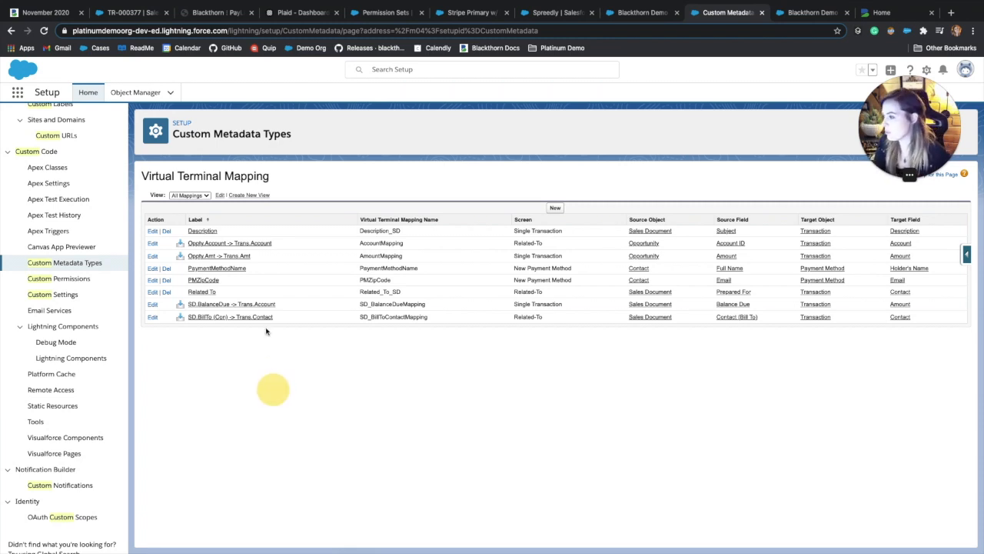
{"action": "left_click", "coordinate": [231, 271]}
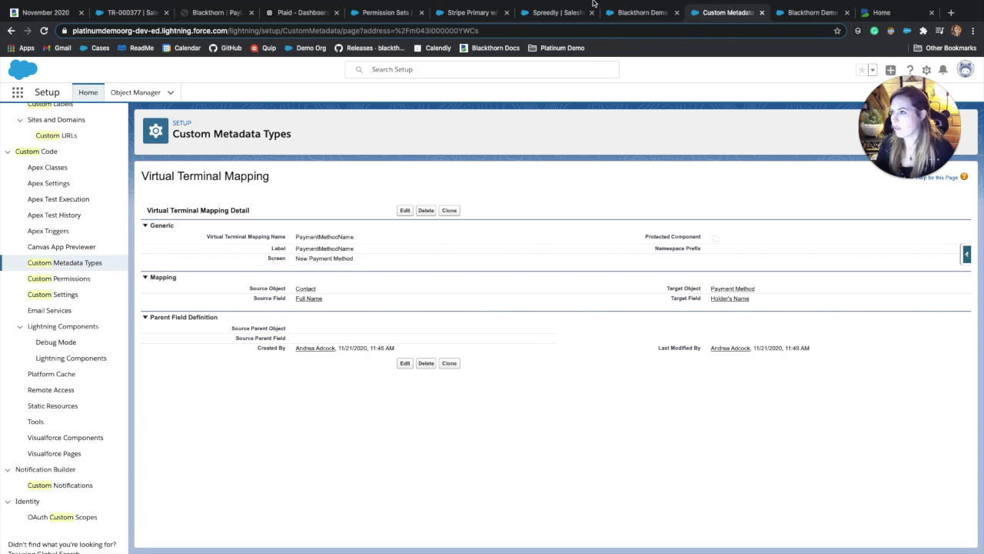
Step: Return to the Blackthorn Demo contact, view the New Payment Method form's Card and ACH fields, and close it without creating one
{"action": "left_click", "coordinate": [621, 12]}
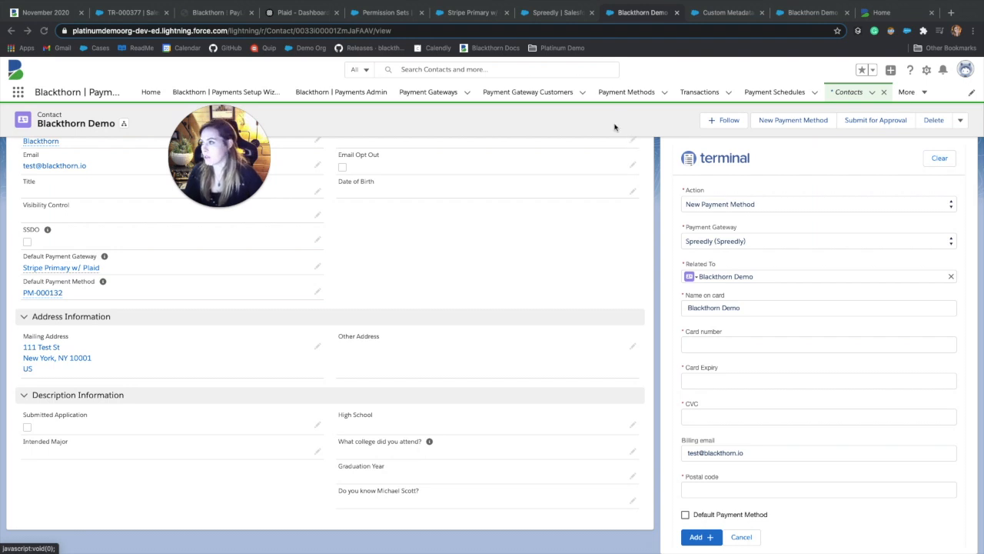
{"action": "left_click", "coordinate": [802, 126]}
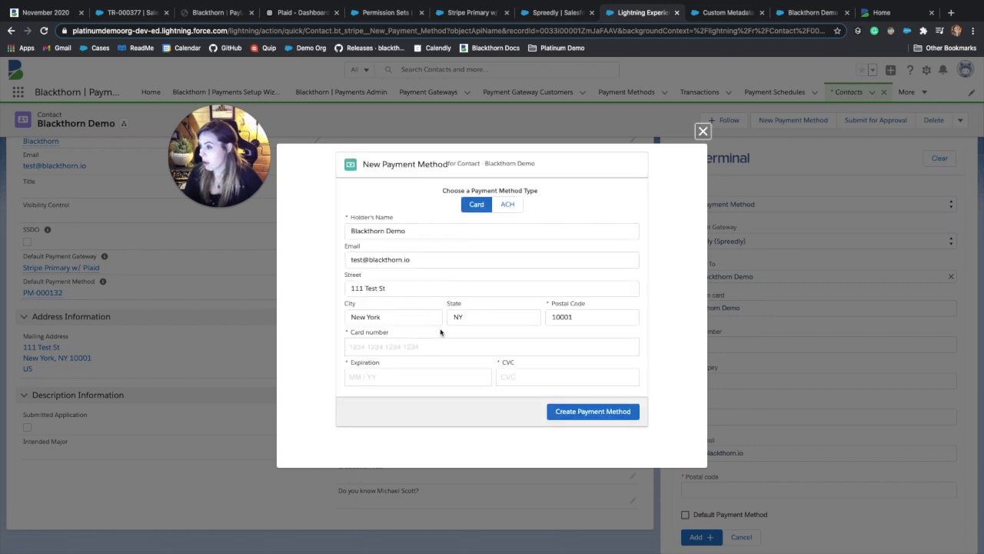
{"action": "left_click", "coordinate": [500, 205]}
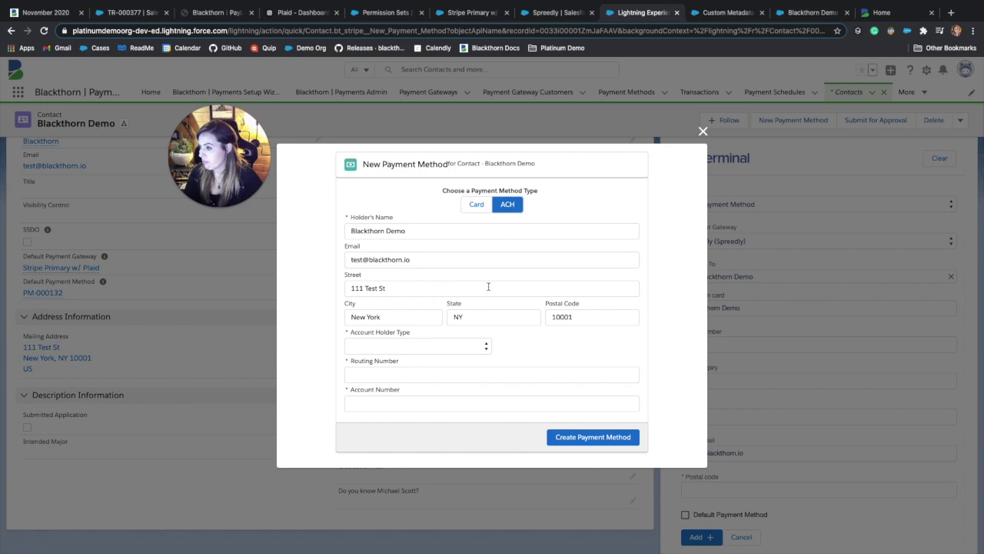
{"action": "left_click", "coordinate": [703, 131]}
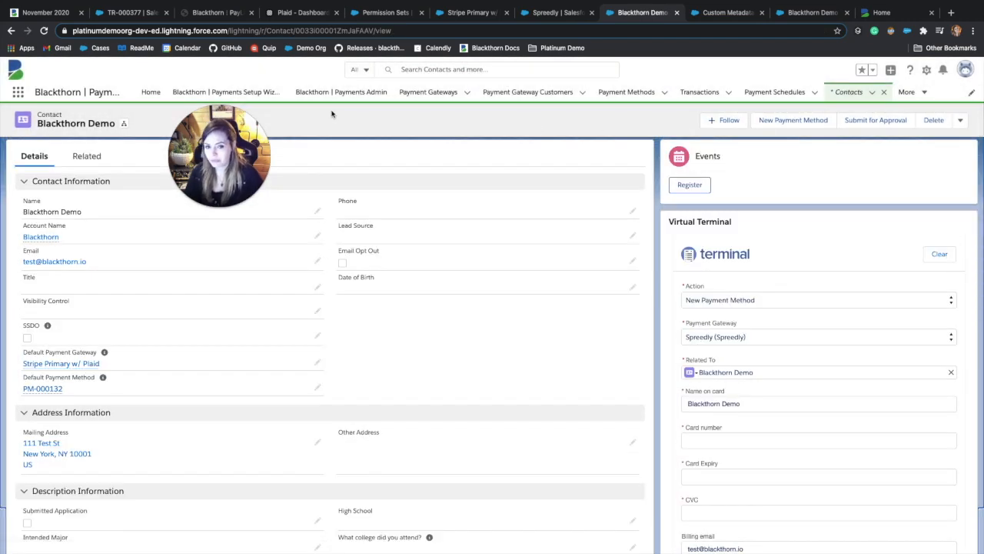
{"action": "left_click_drag", "start_coordinate": [232, 132], "coordinate": [921, 113]}
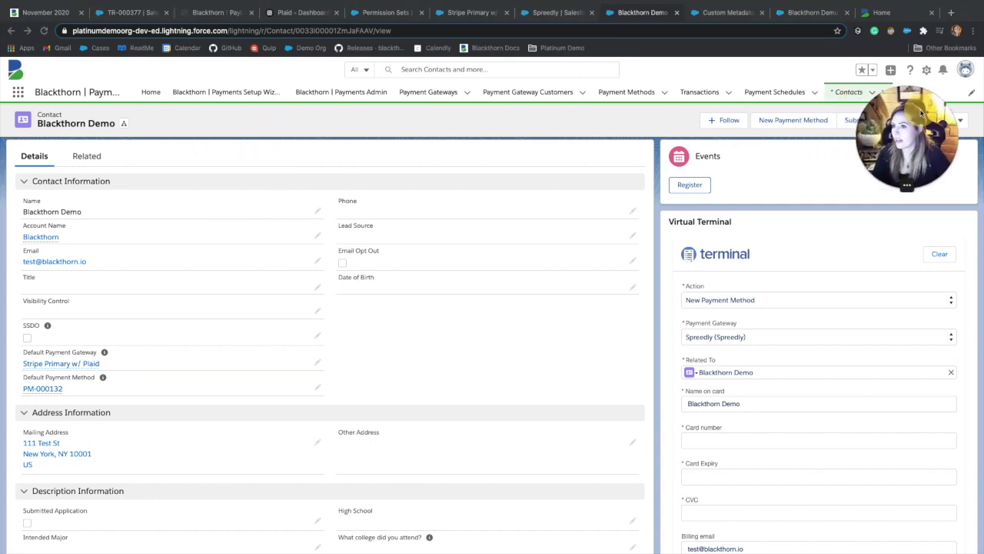